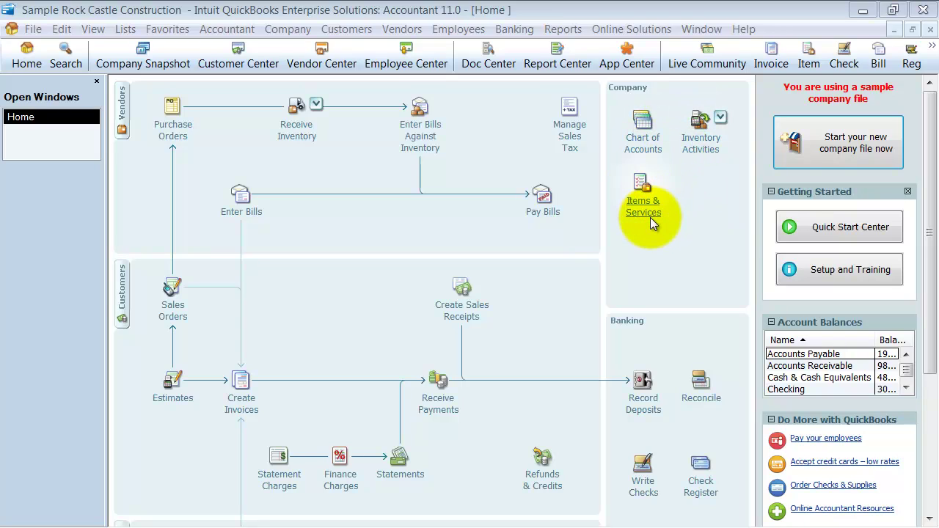
- Dismiss the Inventory Activities choices unselected, then scroll the Home page flowchart down and back to the top
click(722, 118)
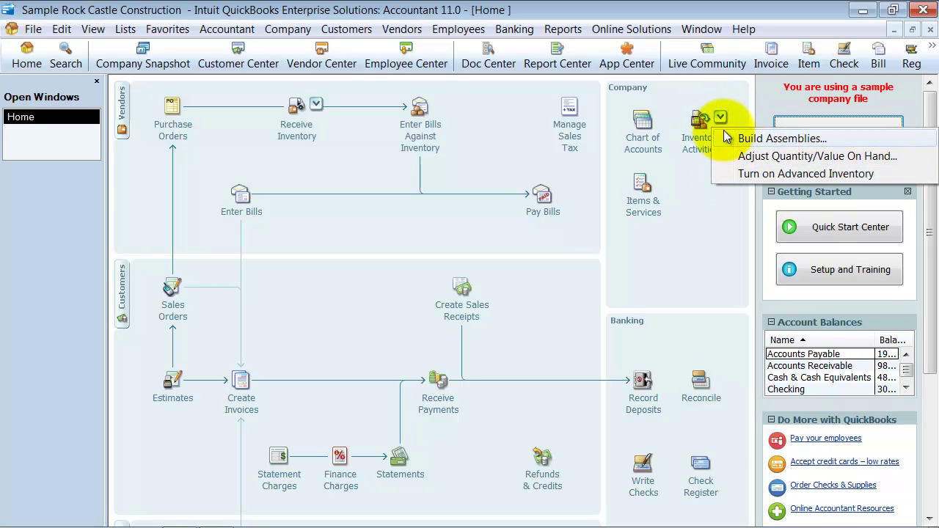
click(724, 220)
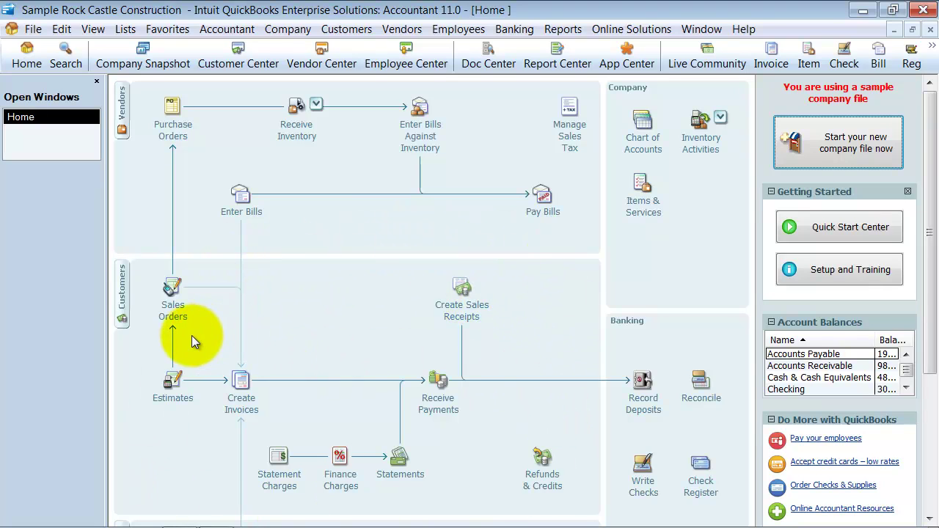
scroll(192, 335, down, 3)
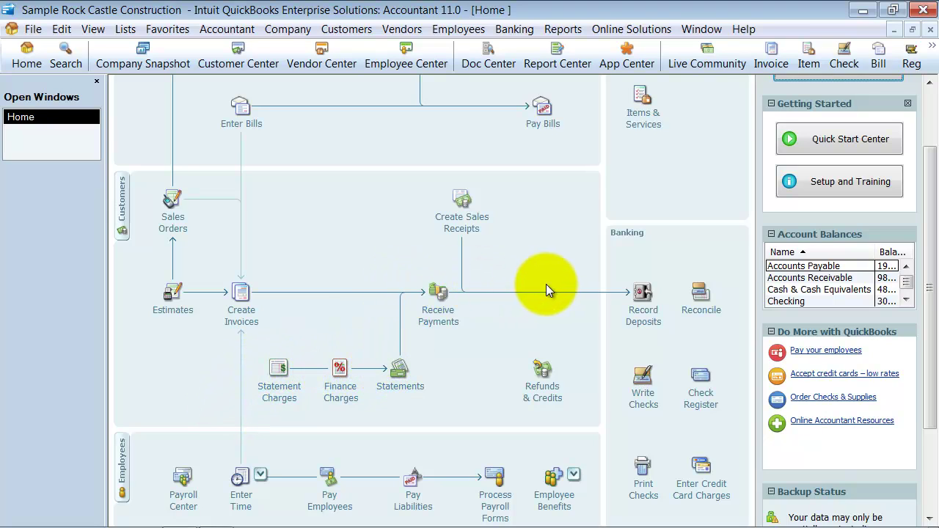
scroll(308, 364, down, 3)
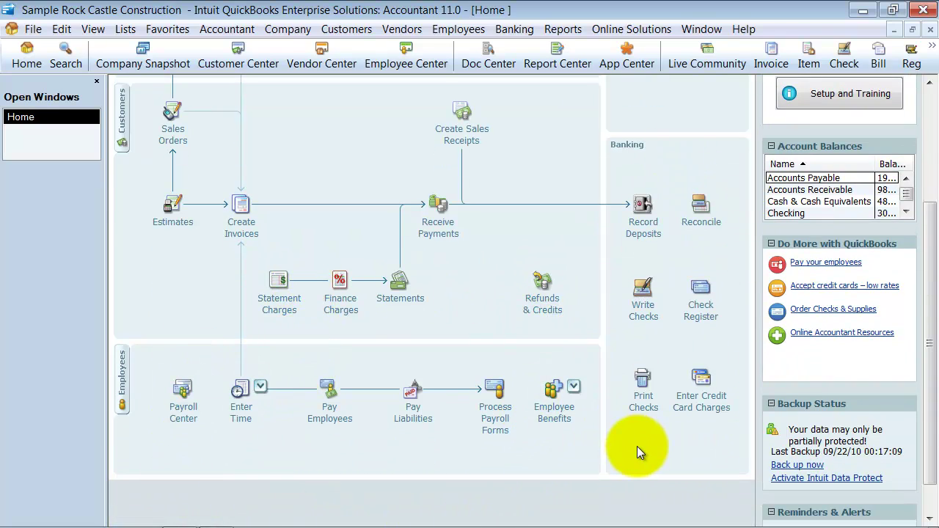
scroll(708, 334, up, 5)
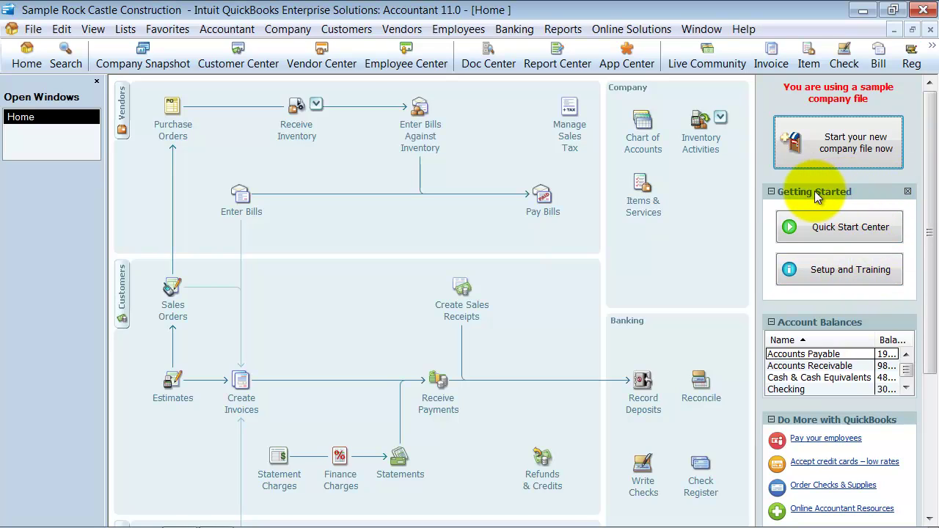
- Close Getting Started, then widen the Account Balances Balance column and sort by Name, then Balance
click(908, 192)
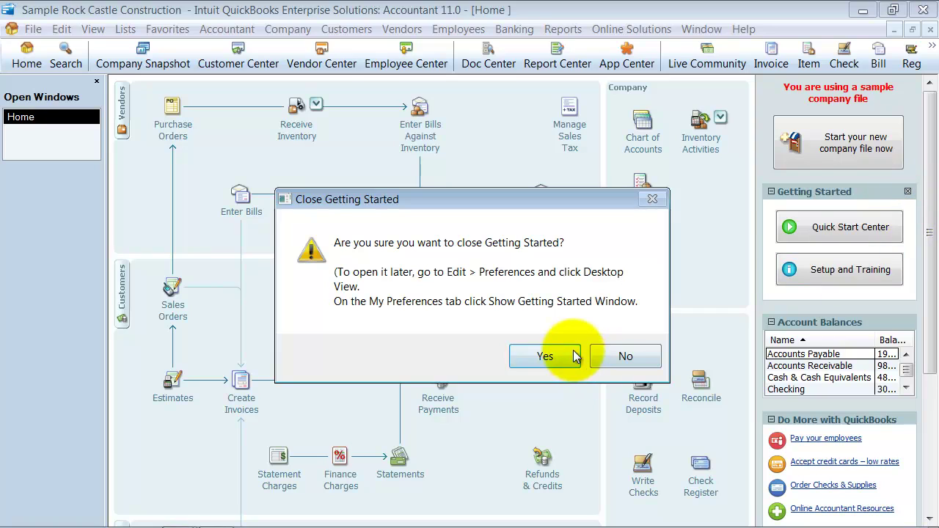
click(541, 356)
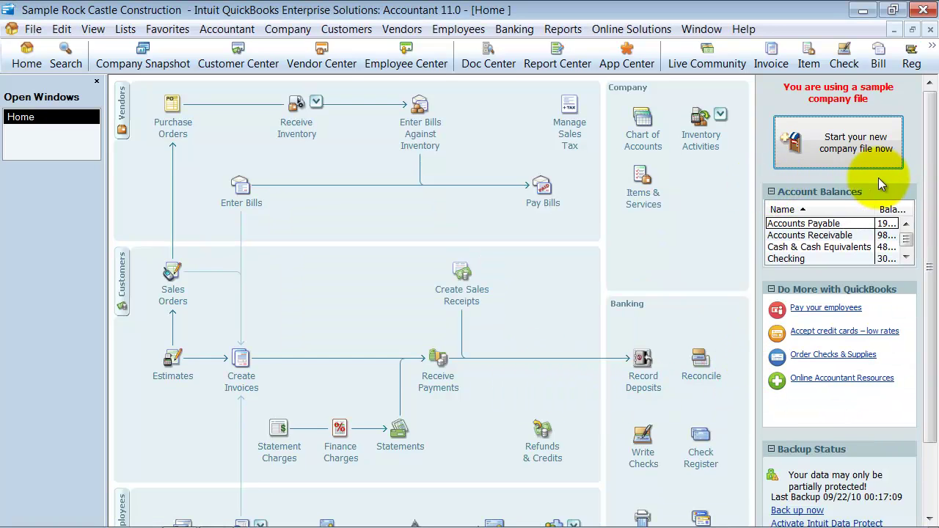
drag(874, 209, 829, 209)
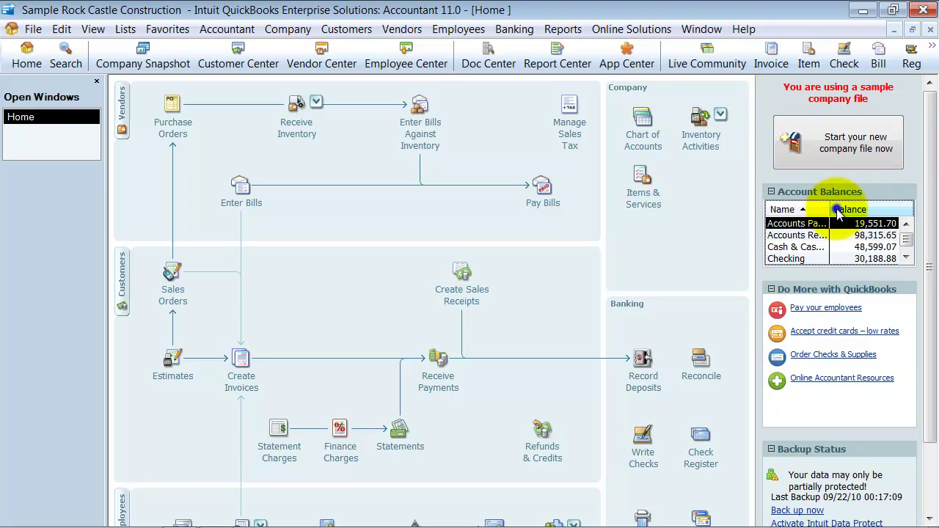
click(784, 210)
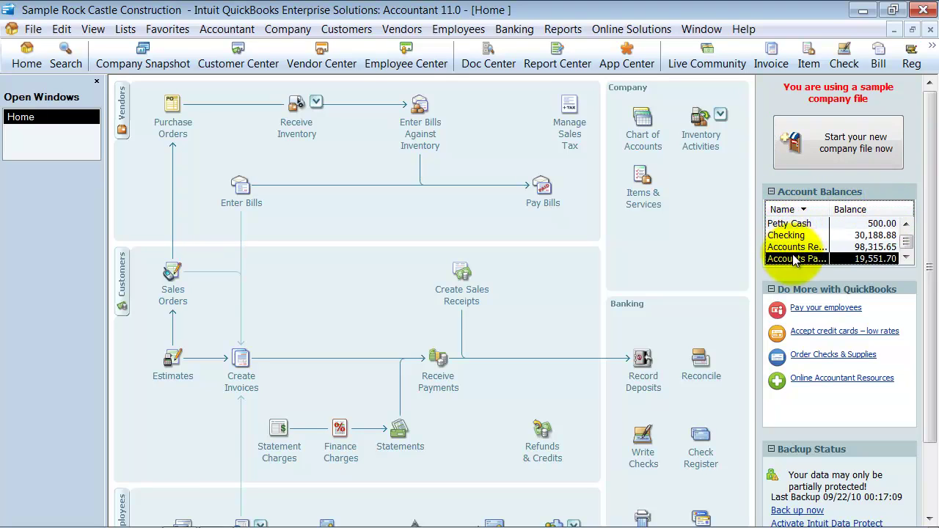
click(908, 223)
click(911, 225)
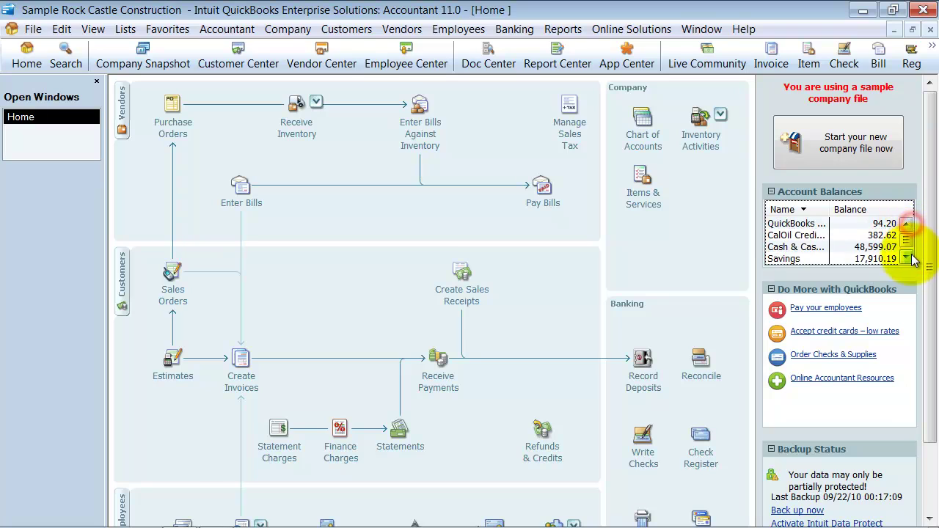
click(910, 255)
click(858, 210)
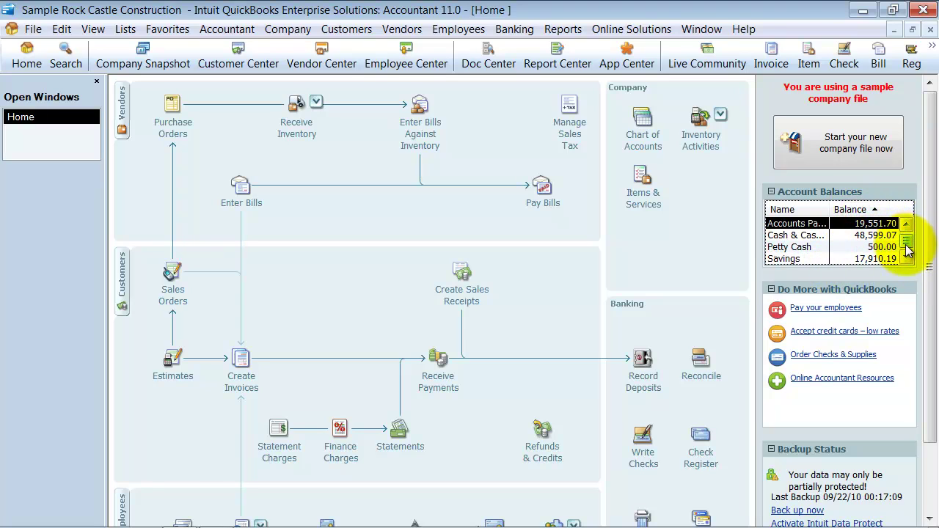
- Collapse the Account Balances, Do More with QuickBooks, Backup Status and Reminders & Alerts panels
click(770, 191)
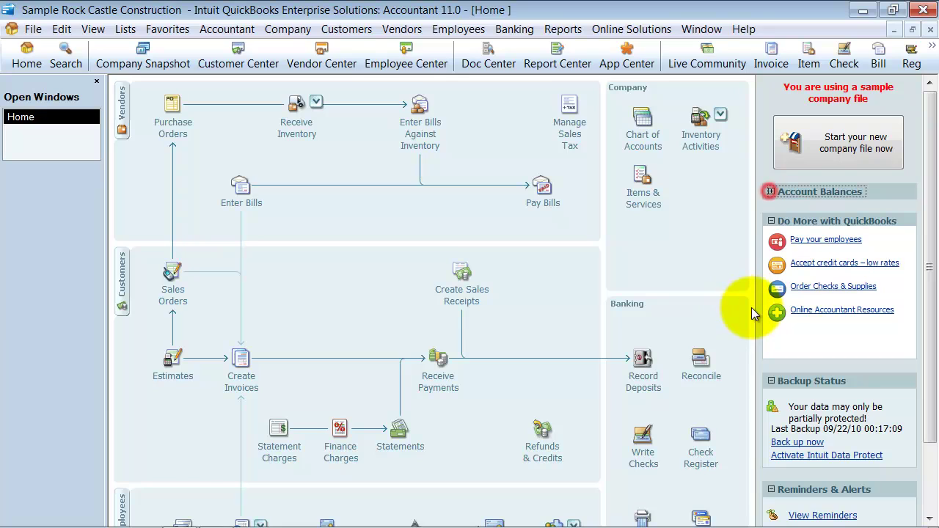
click(770, 221)
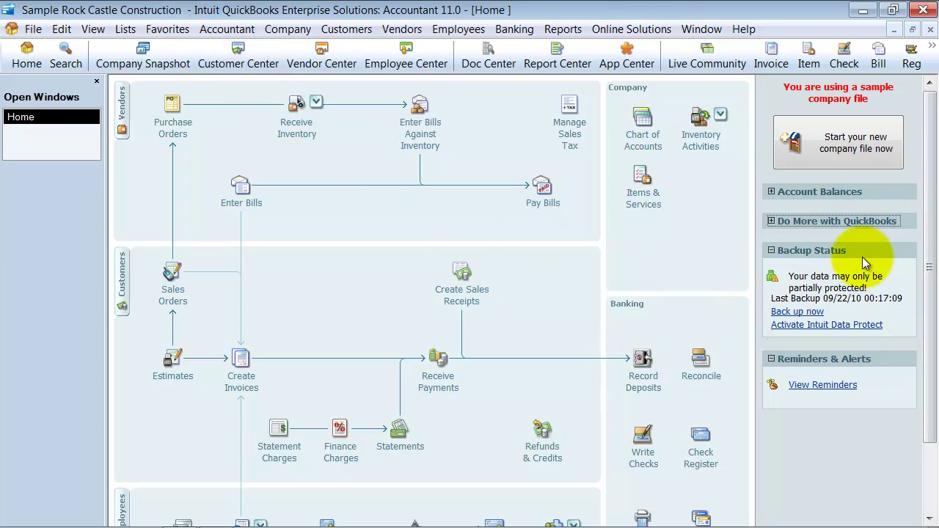
click(770, 250)
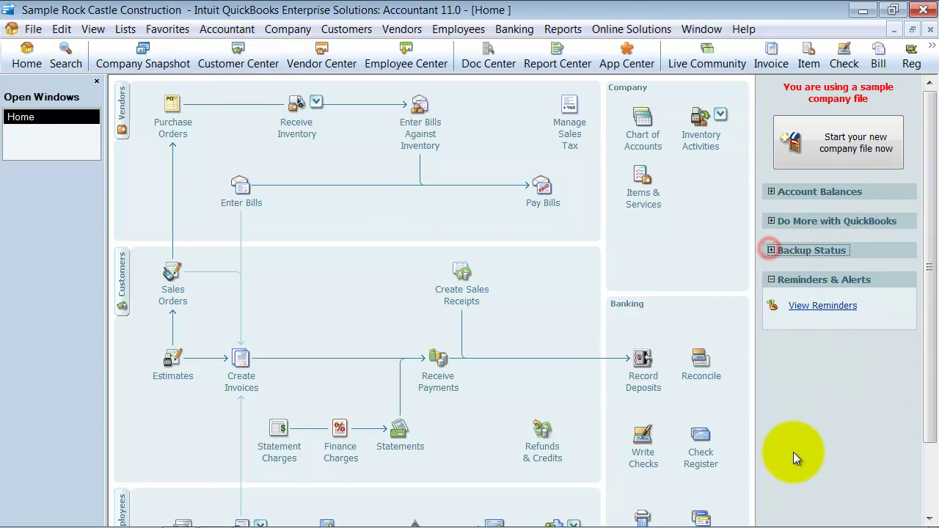
click(771, 279)
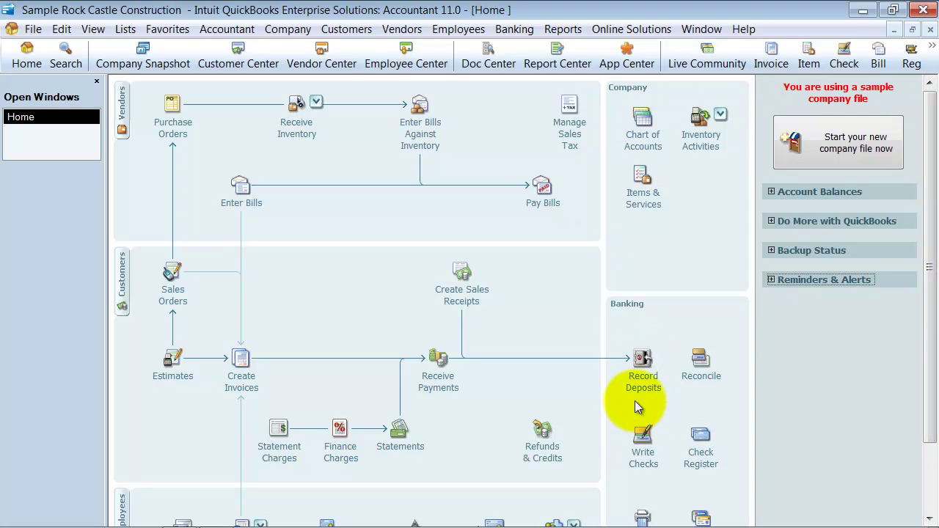
- Open a Create Purchase Orders form and an Enter Bills form from the Home page
click(176, 129)
click(49, 139)
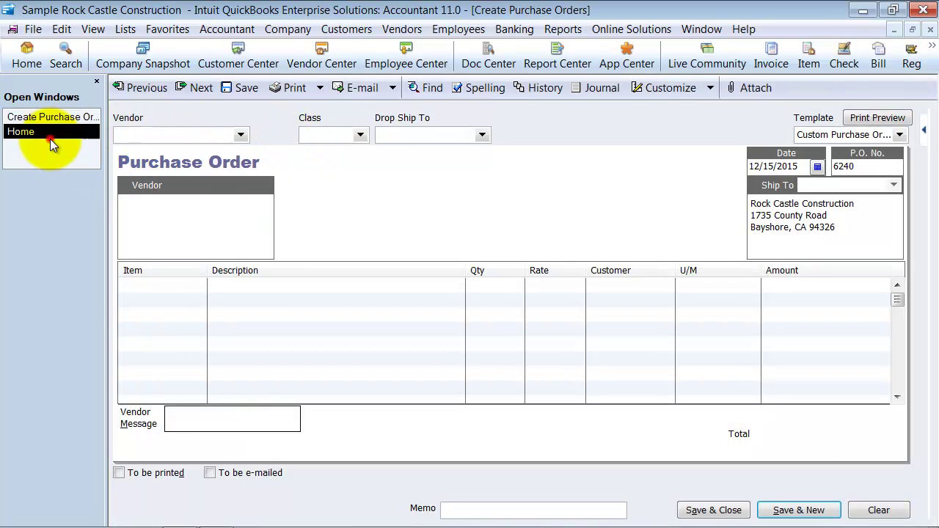
click(18, 133)
click(255, 197)
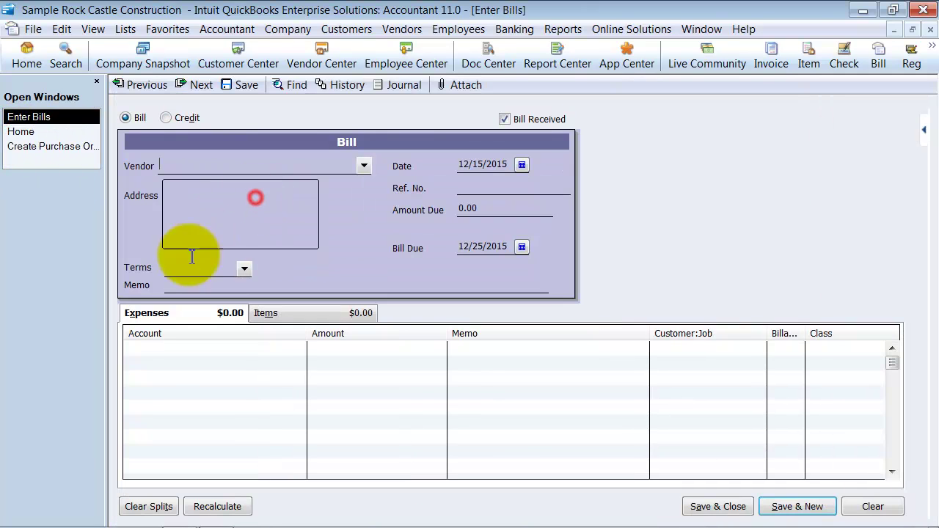
- Switch among Home, Create Purchase Orders and Enter Bills in Open Windows, ending on Home
click(33, 131)
click(37, 146)
click(36, 132)
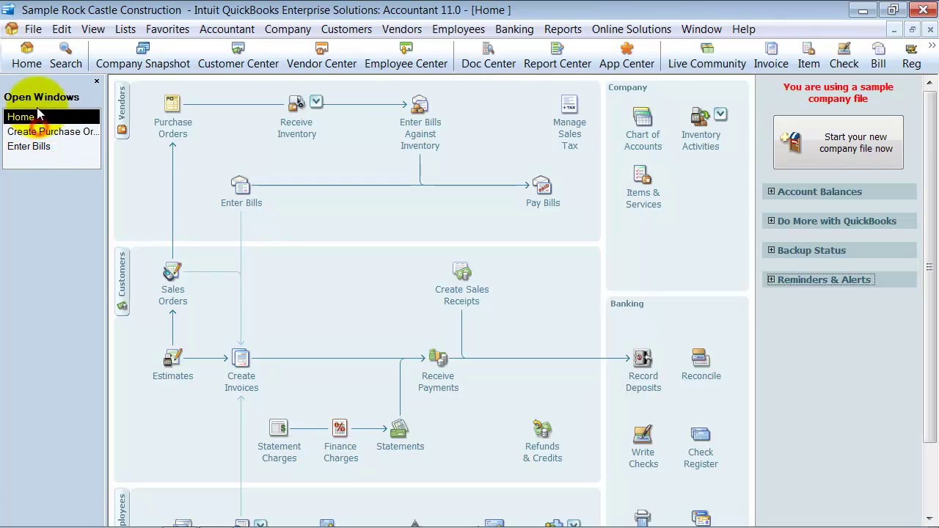
click(33, 131)
click(28, 146)
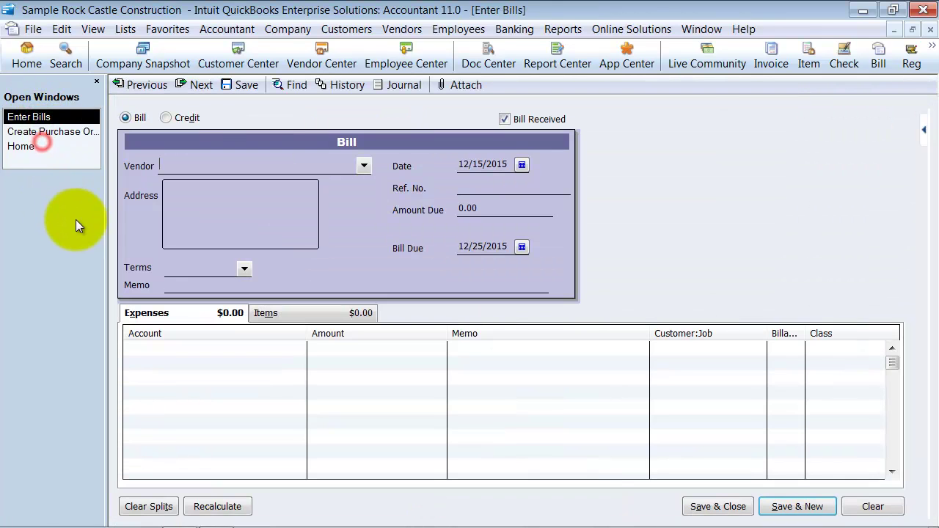
click(42, 150)
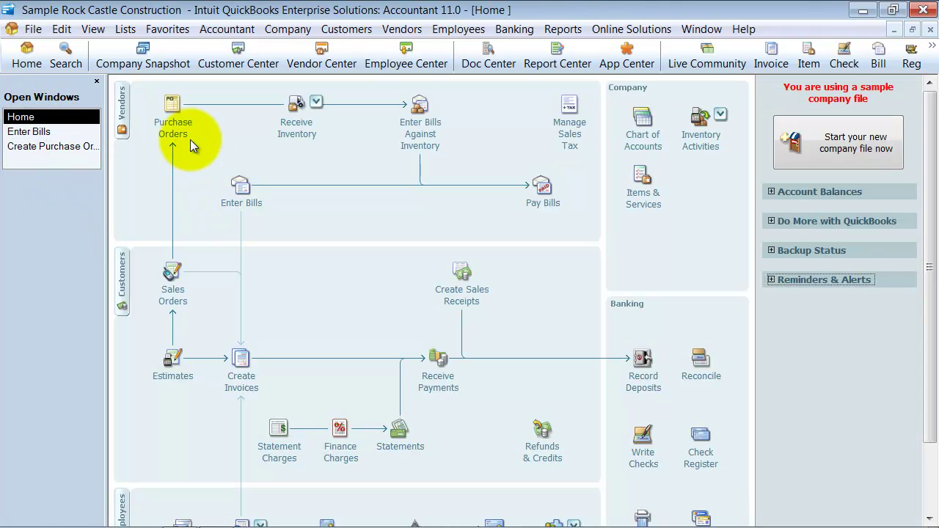
click(92, 30)
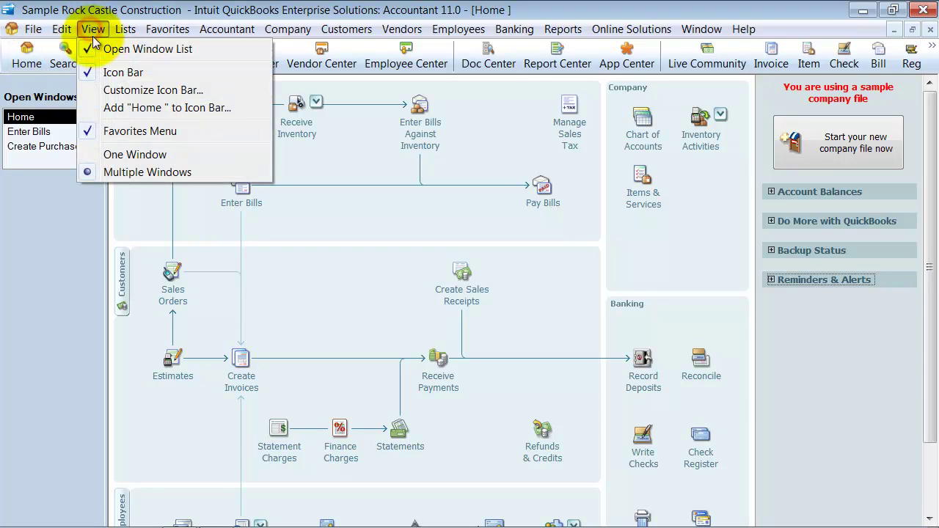
click(166, 52)
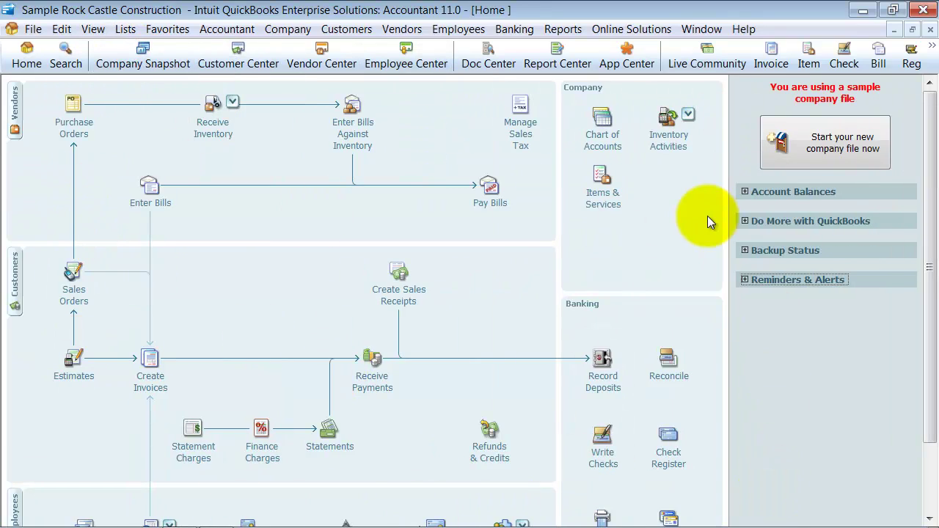
click(701, 28)
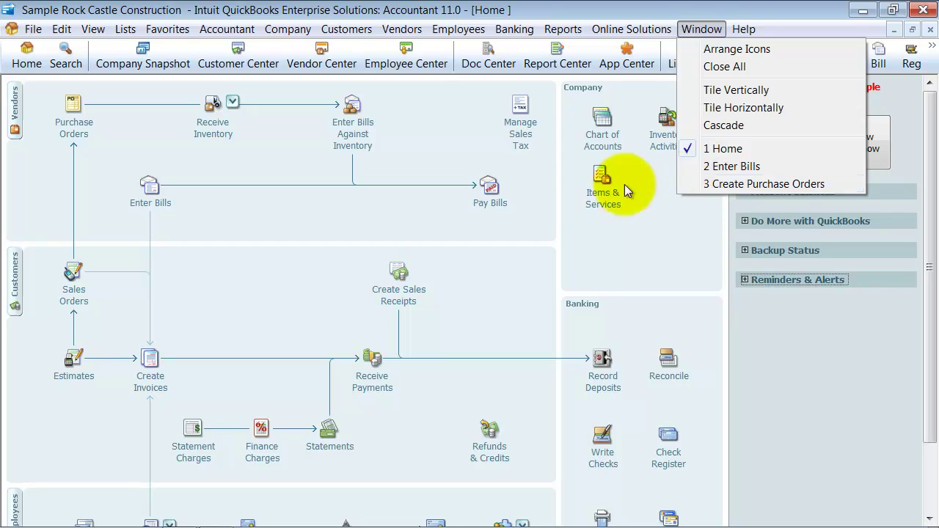
mouse_move(93, 29)
click(92, 49)
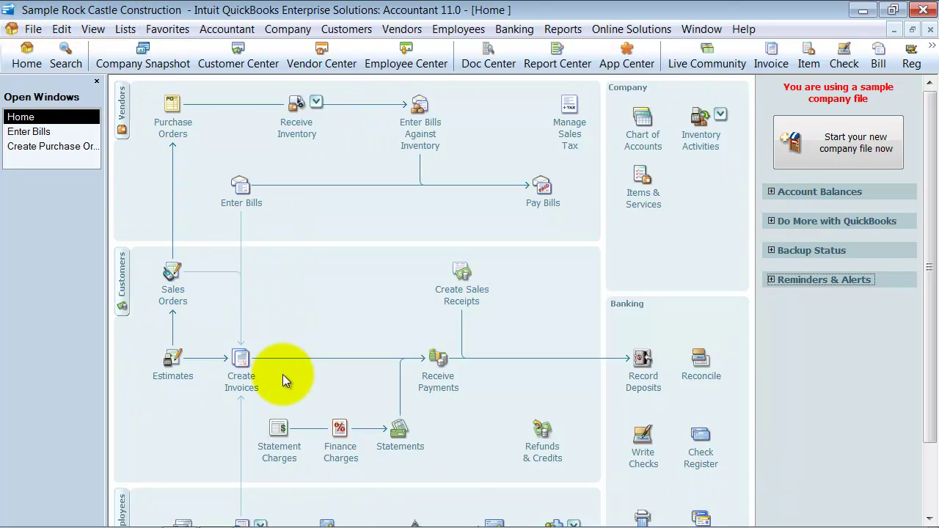
click(339, 33)
mouse_move(247, 29)
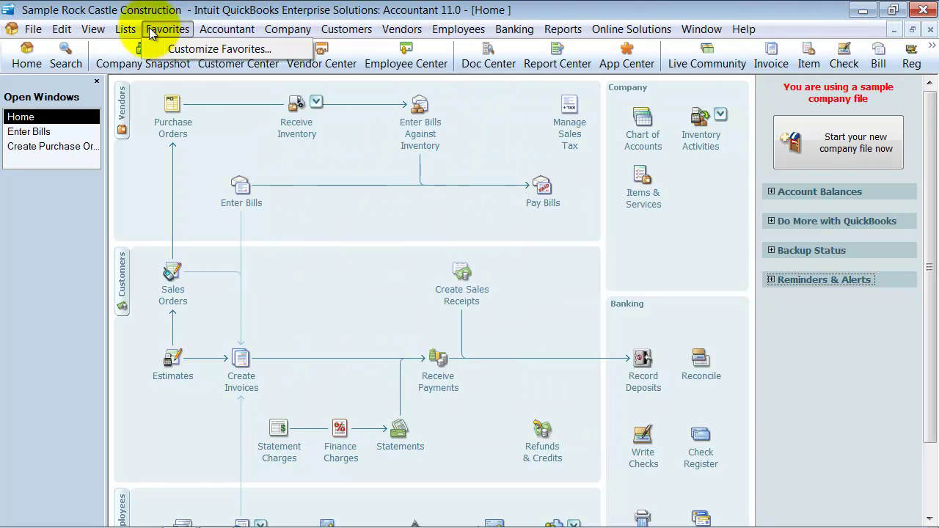
click(330, 448)
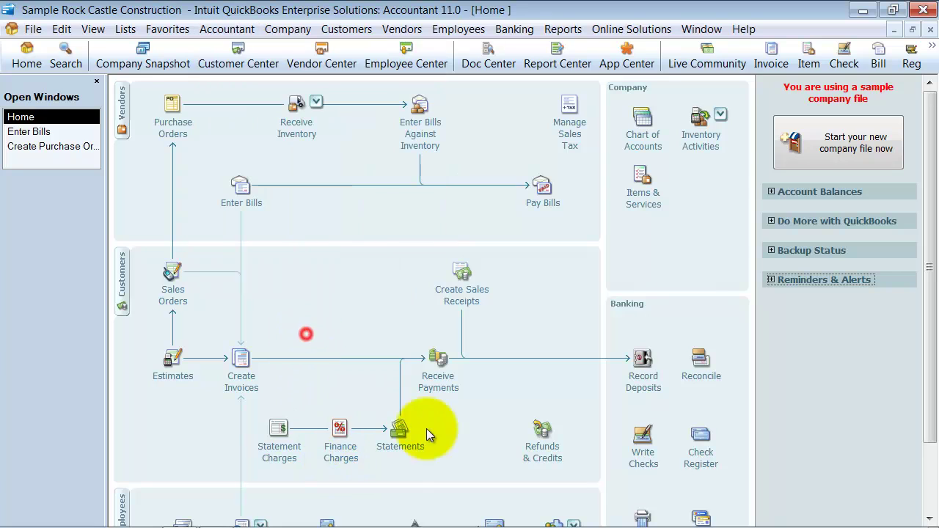
click(33, 29)
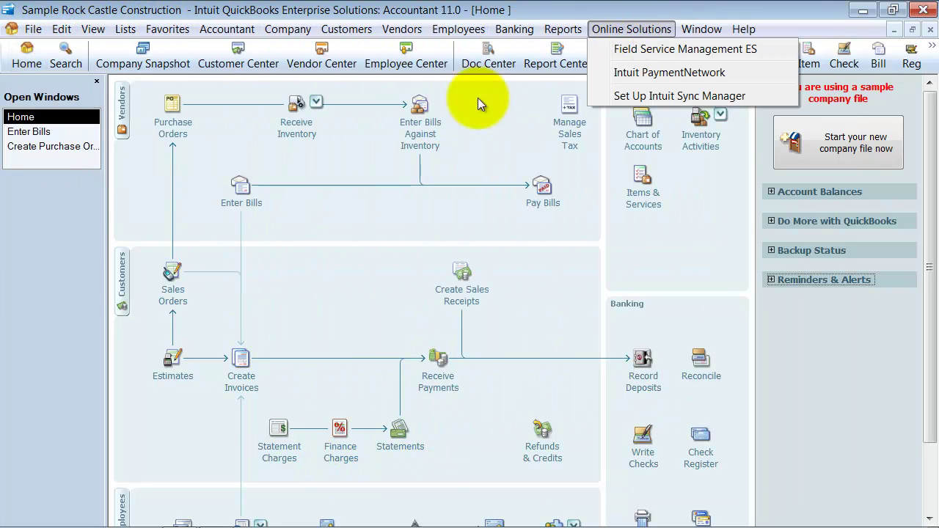
click(391, 272)
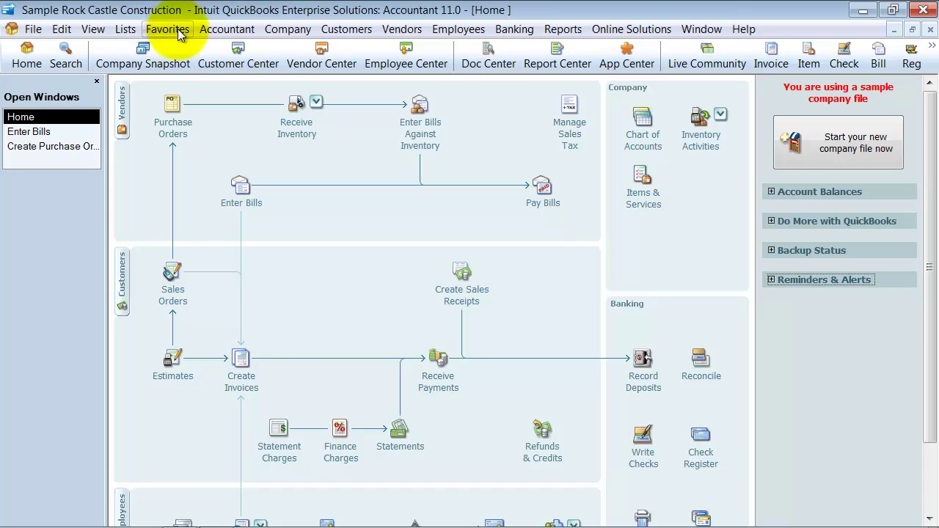
click(288, 30)
click(274, 312)
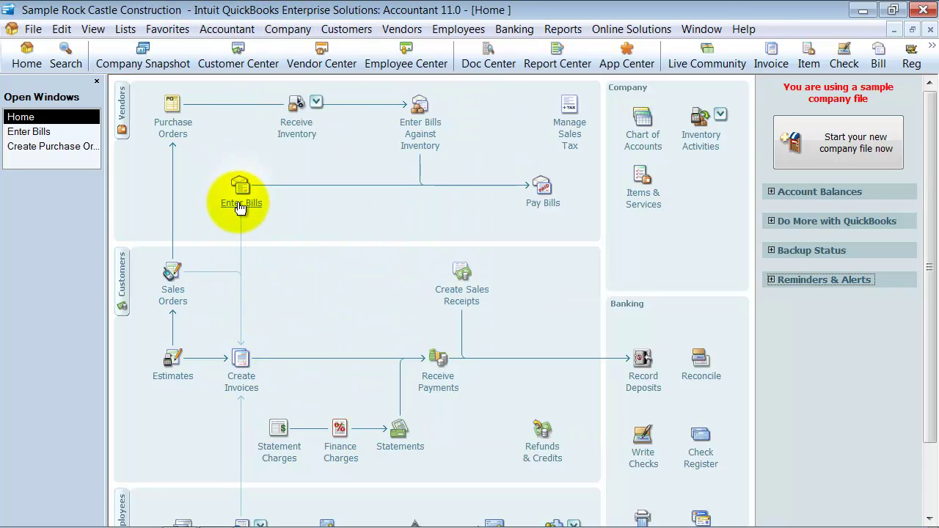
click(402, 28)
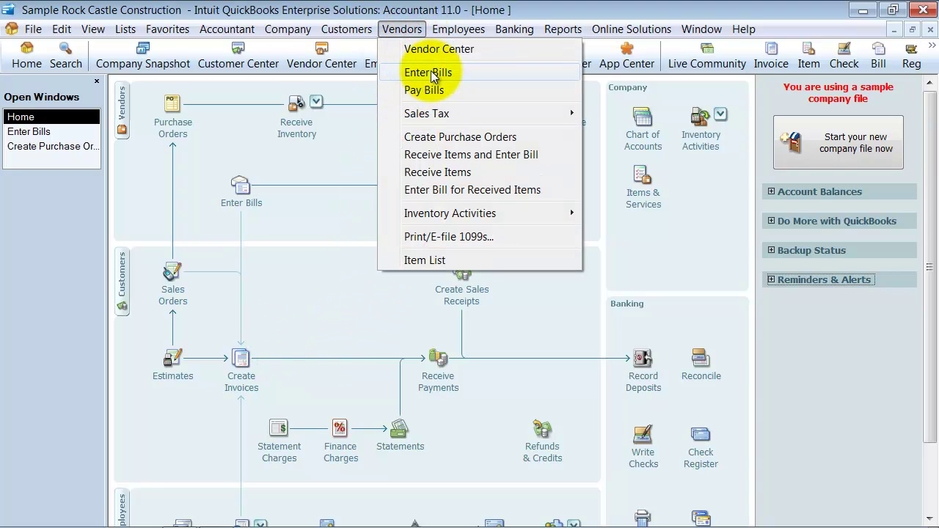
click(342, 235)
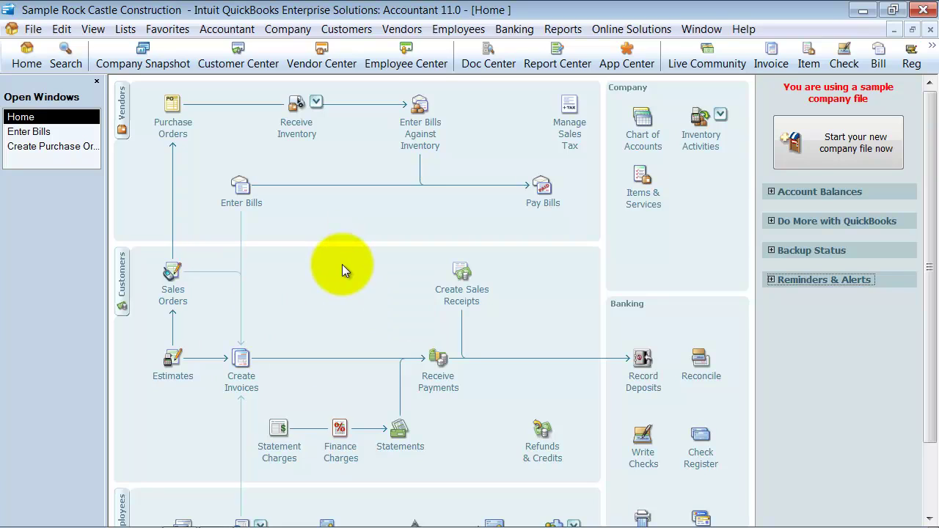